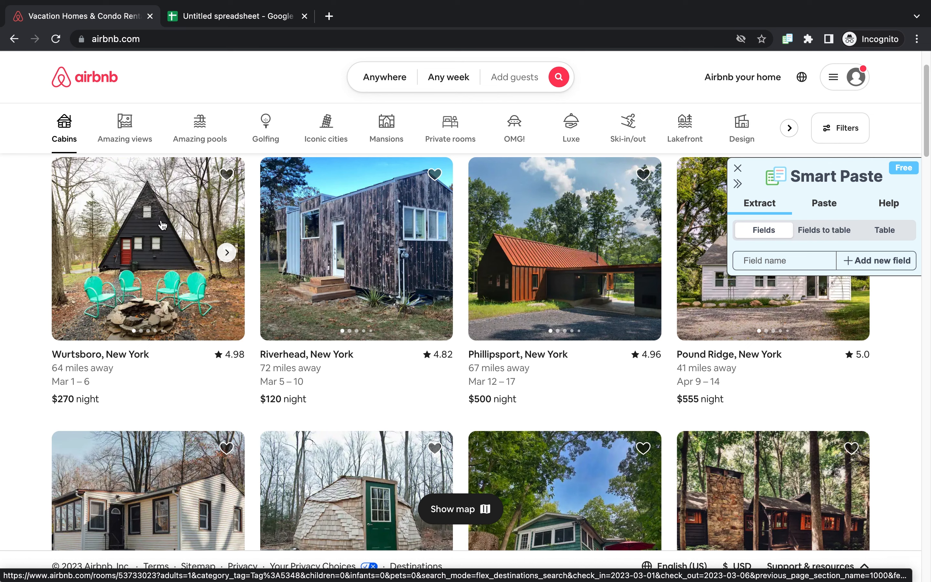
Step: Open the Wurtsboro, New York cabin listing and reopen the Smart Paste panel on it
click(163, 225)
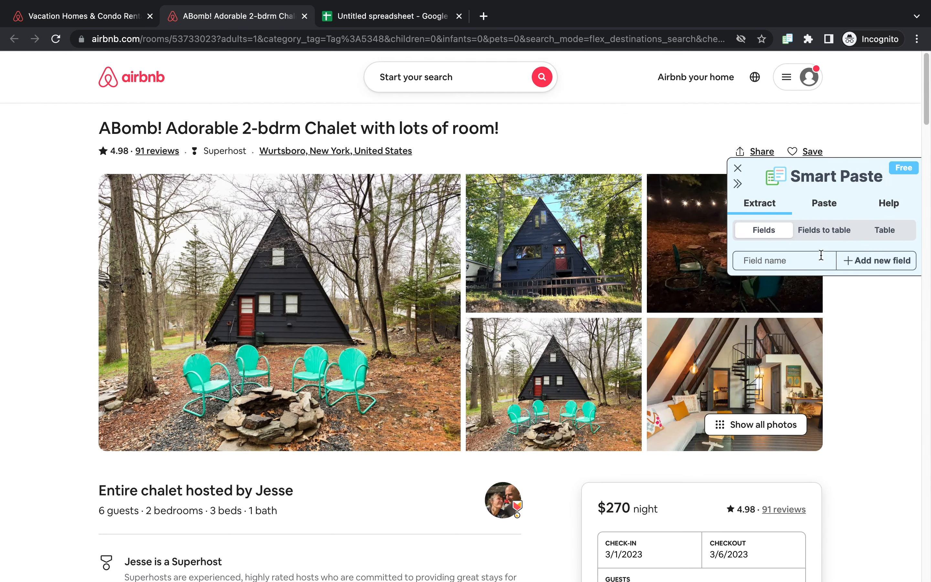
click(738, 169)
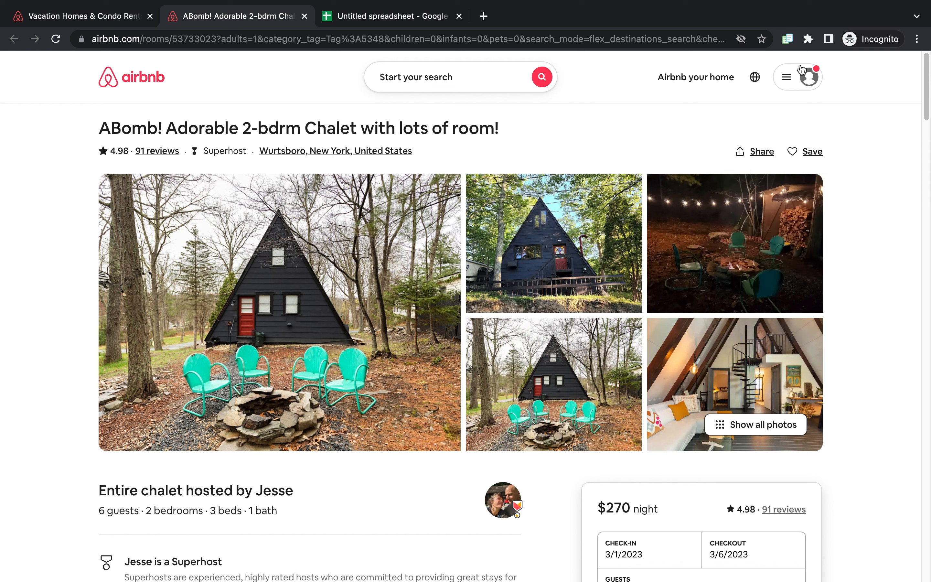
click(787, 42)
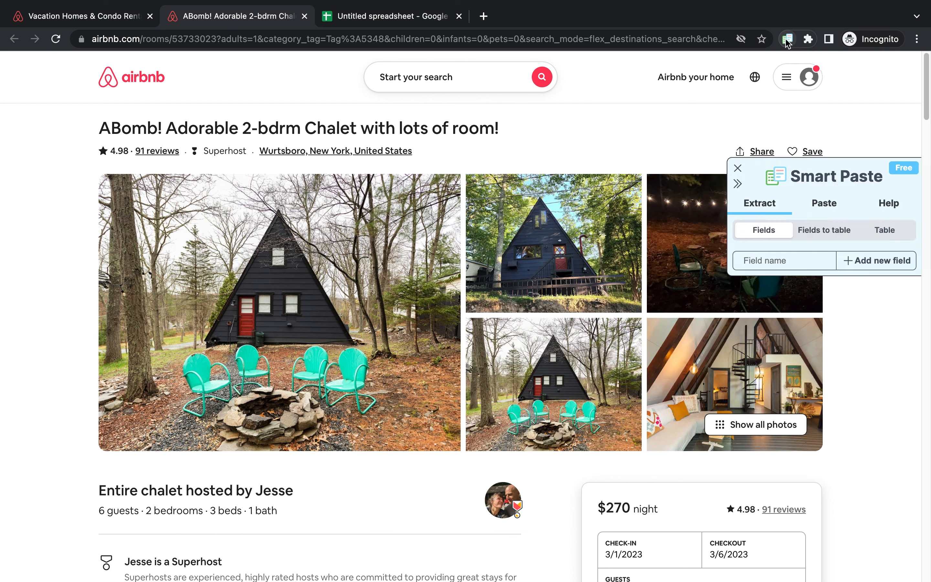
click(809, 41)
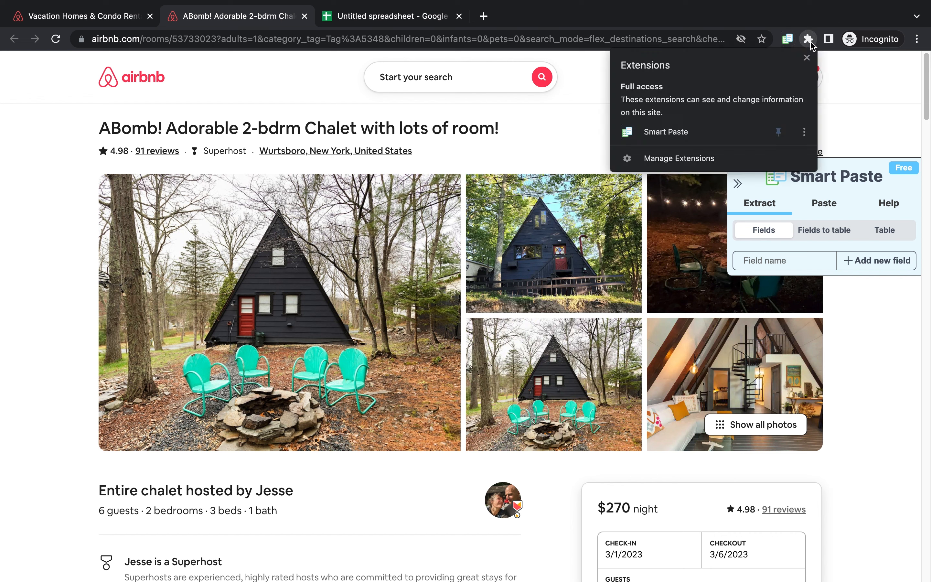
click(700, 134)
Step: Add three Smart Paste extraction fields named Name, Price and Reviews
click(785, 261)
text(Name)
click(892, 261)
text(Price)
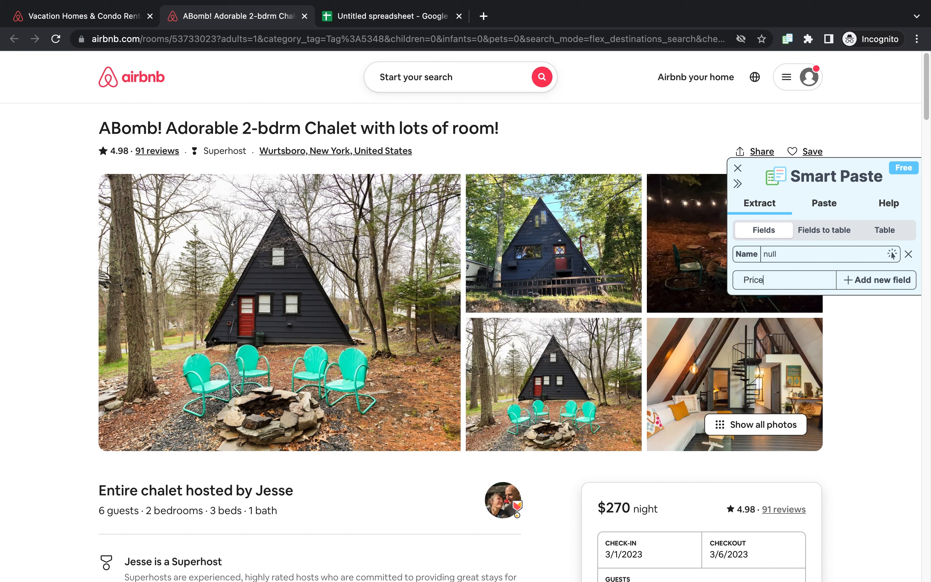
click(875, 279)
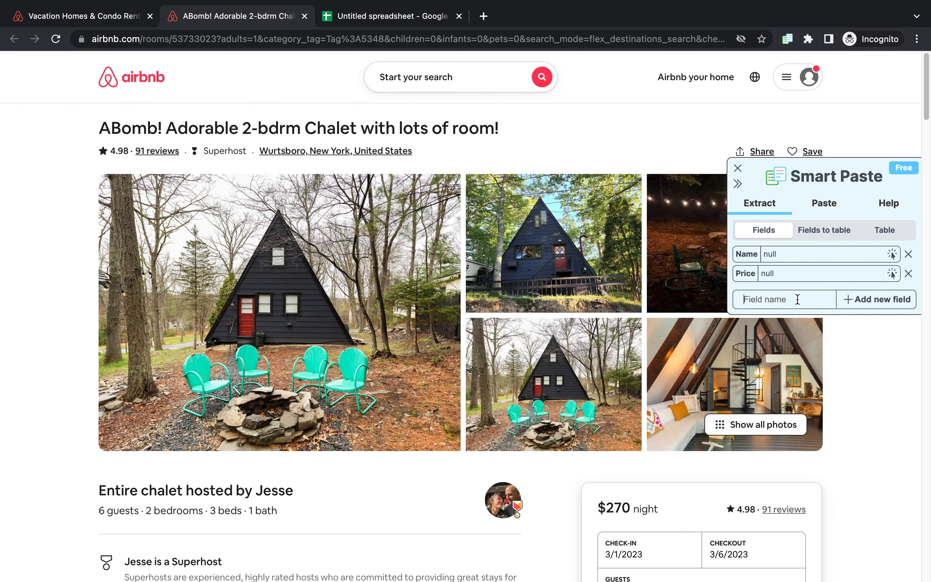
text(Reviews)
click(874, 301)
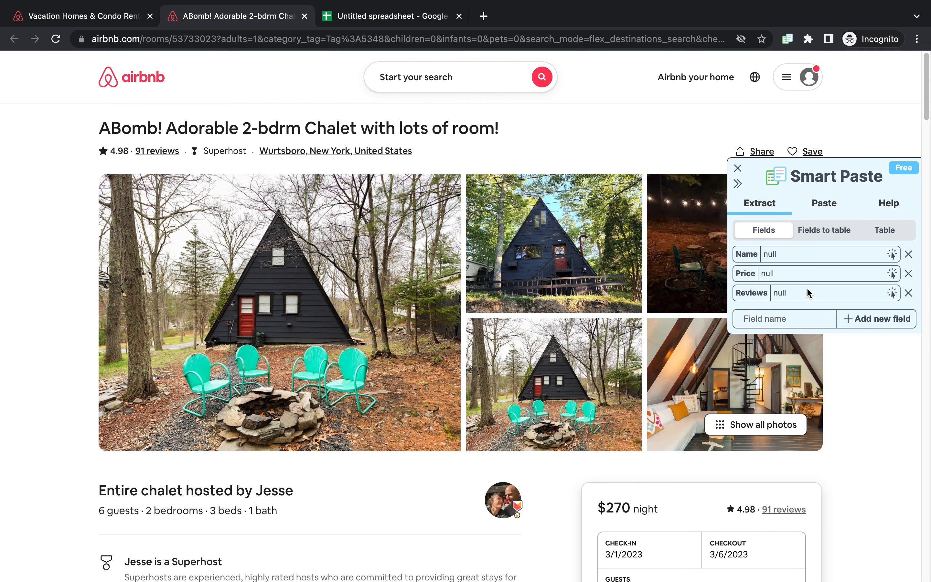
scroll(555, 368, down, 5)
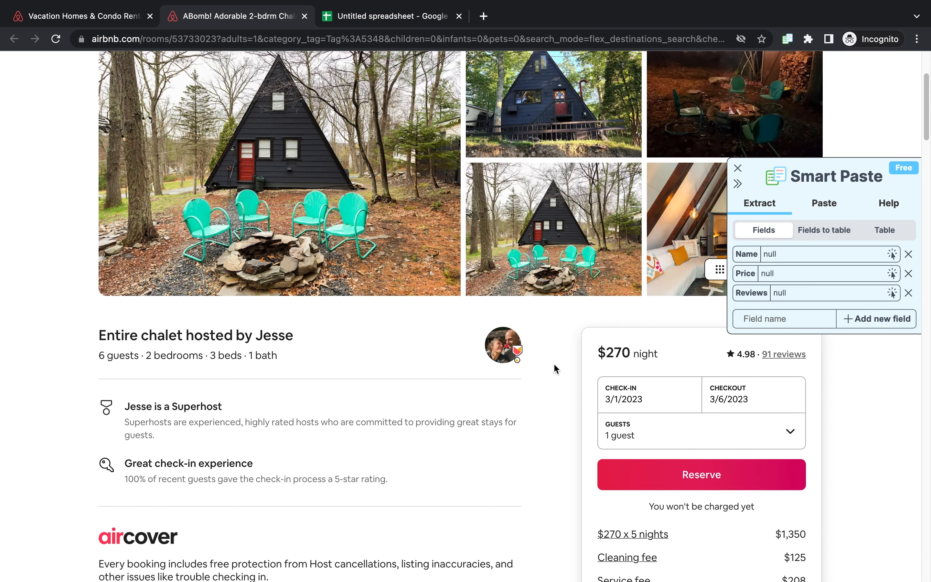
scroll(556, 369, up, 5)
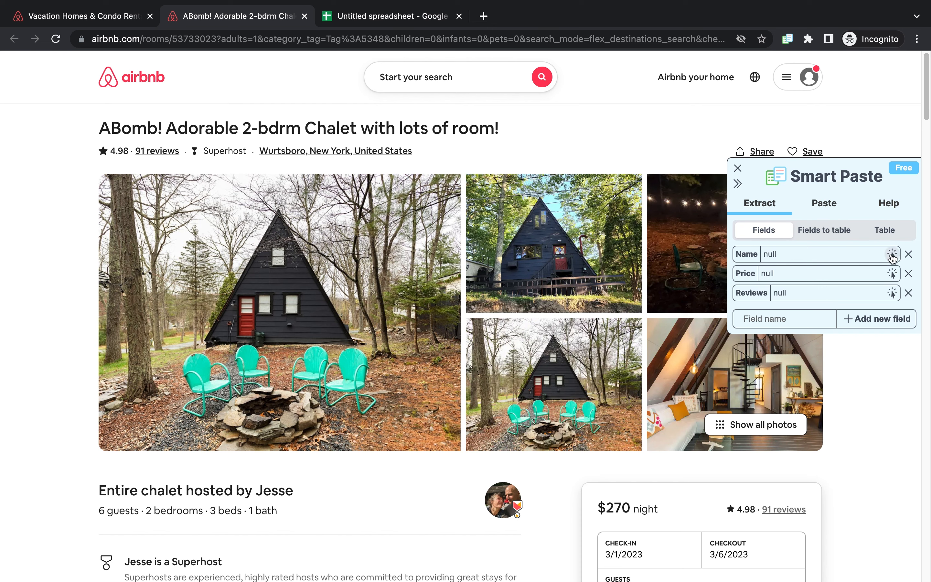
drag(733, 250, 798, 299)
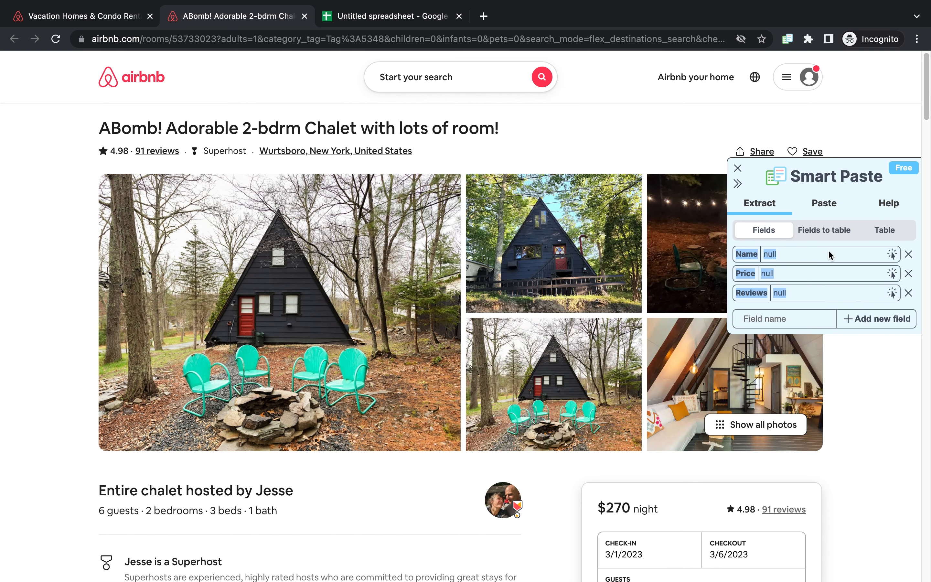
Step: Capture the Name field from the 'Entire chalet hosted by Jesse' heading on the listing page
click(892, 254)
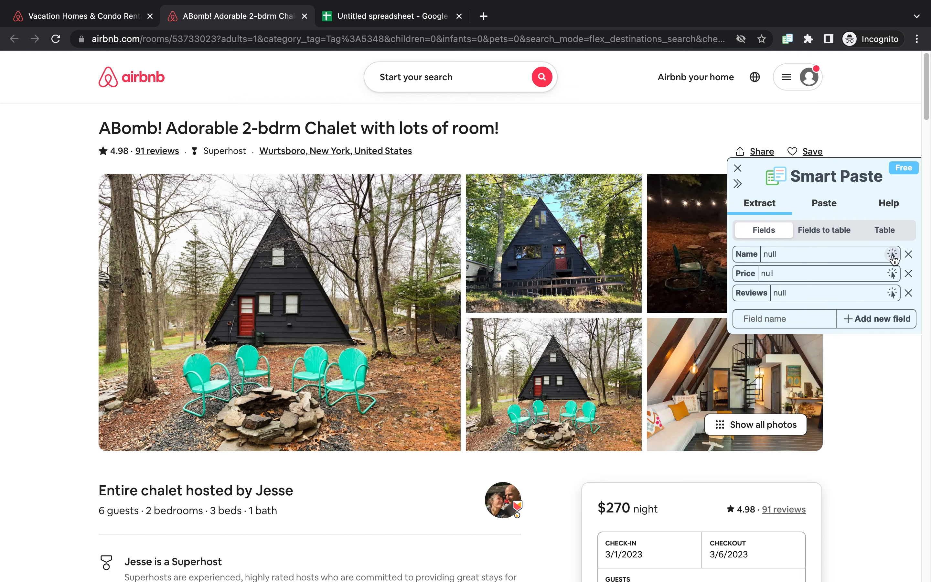
click(891, 254)
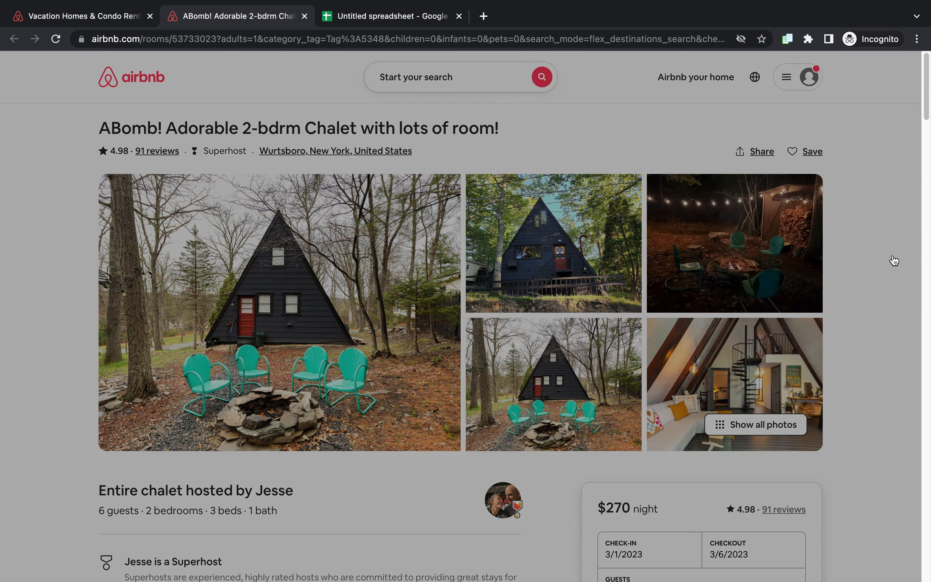
click(235, 485)
Step: Capture the Price field from the $270 nightly price and the Reviews field from the 4.98 rating
click(882, 274)
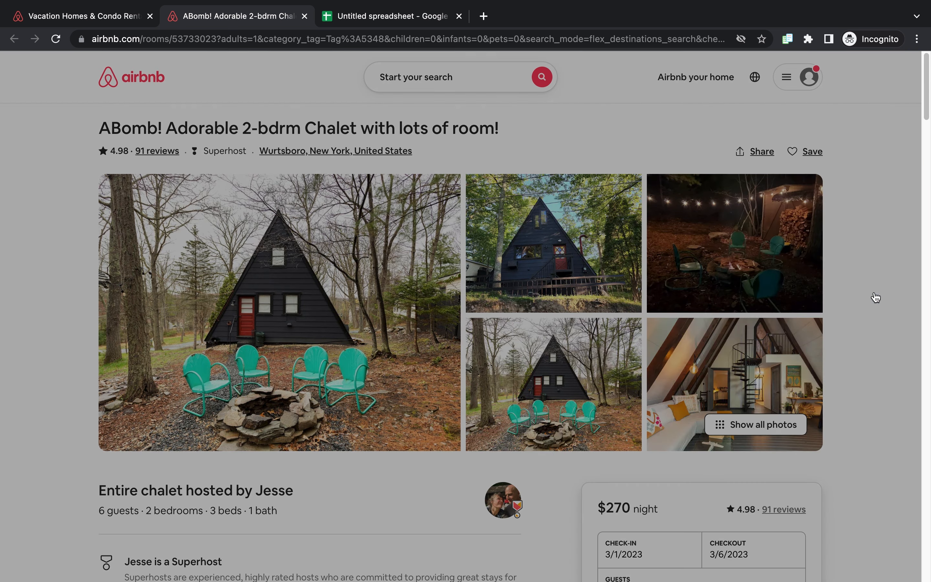
click(601, 506)
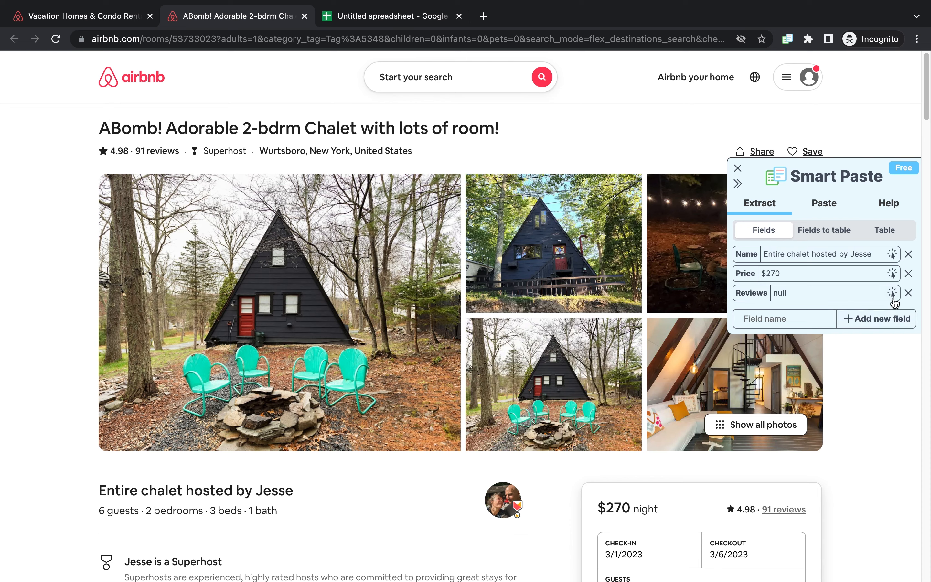
click(892, 293)
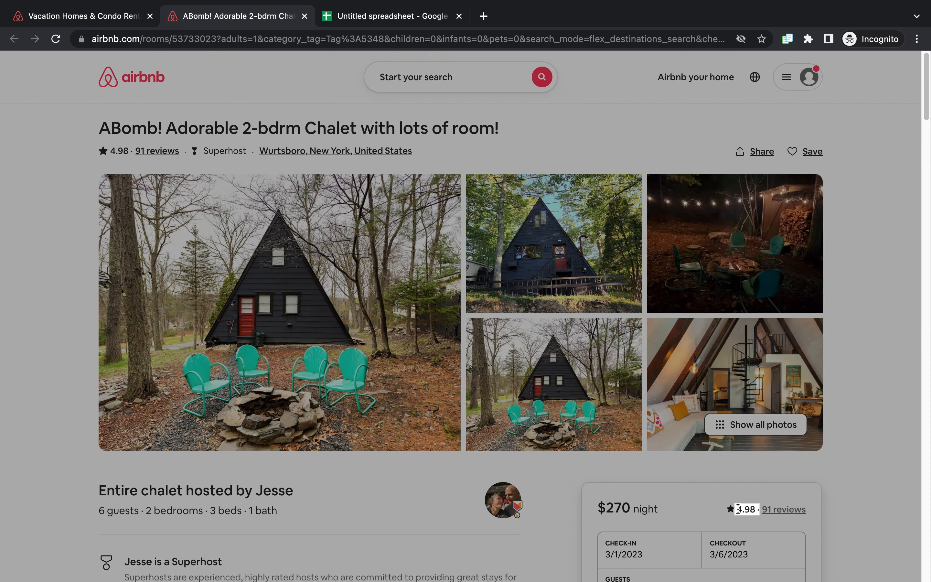
click(736, 511)
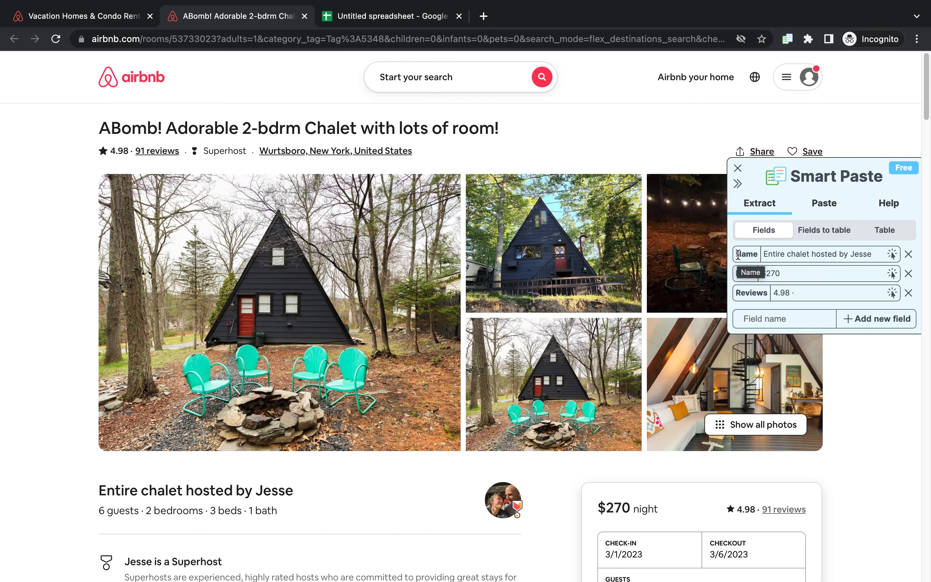
Step: Switch to the Fields to table view and clear the existing aggregated table
drag(738, 254, 793, 291)
click(802, 291)
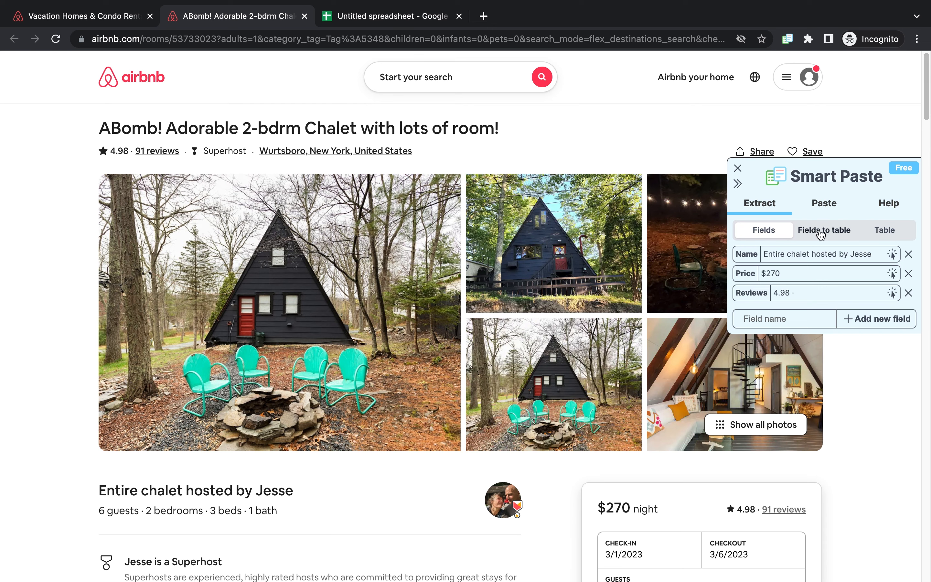
click(829, 234)
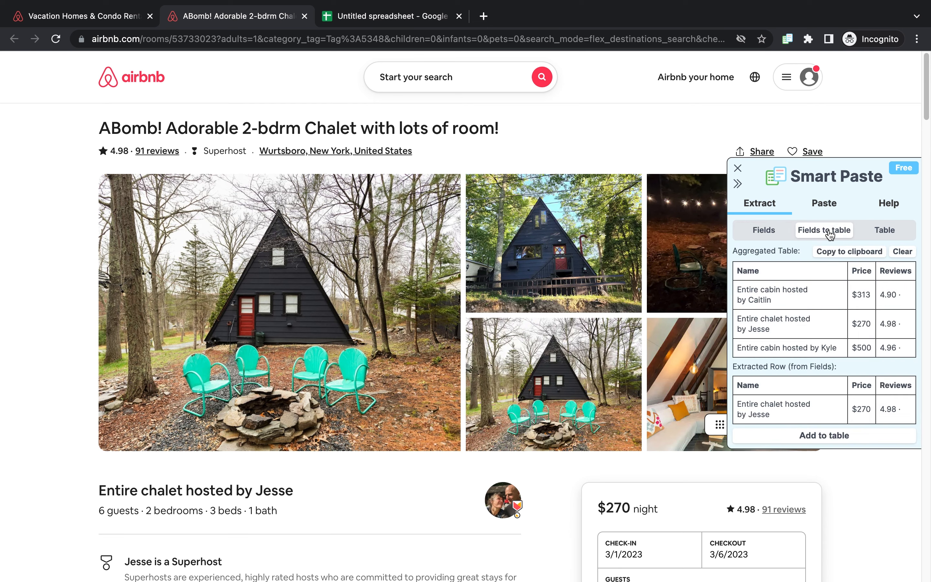
click(903, 258)
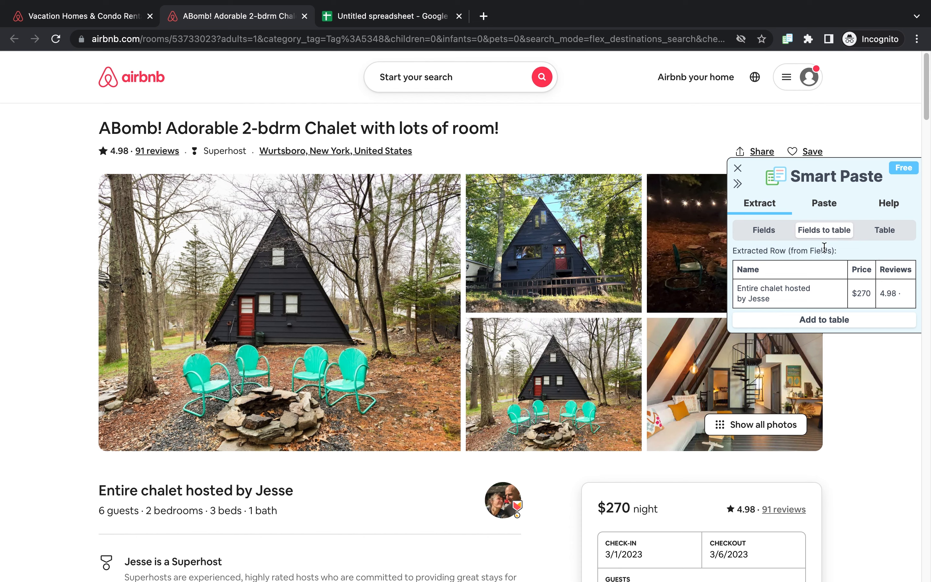
Step: Add the chalet's extracted row to the aggregated table
drag(735, 252, 841, 258)
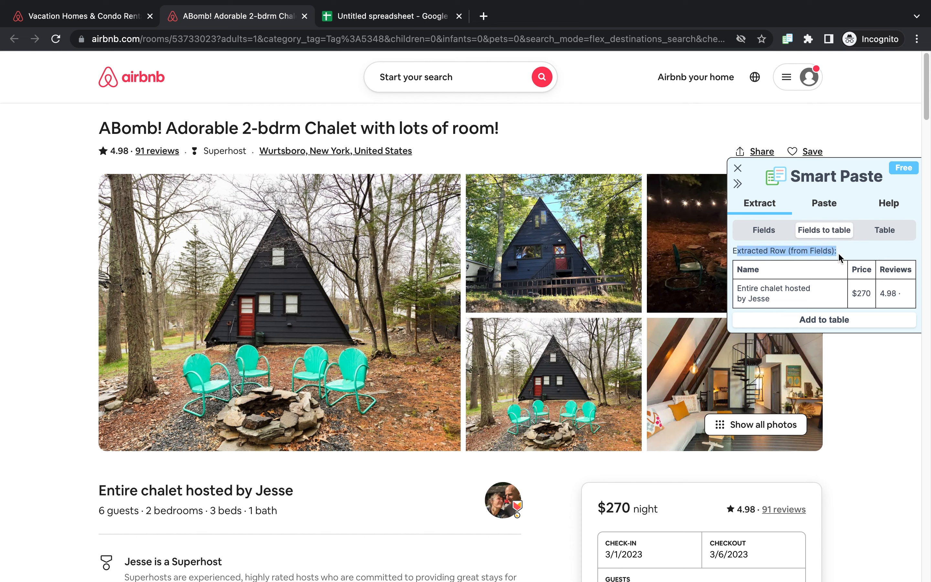
click(733, 252)
drag(733, 252, 906, 294)
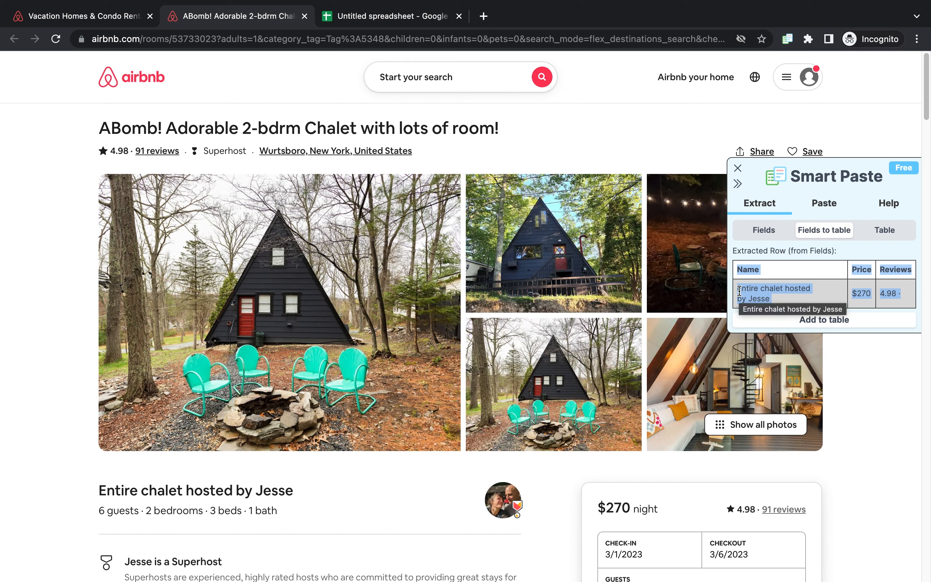
click(764, 230)
click(817, 231)
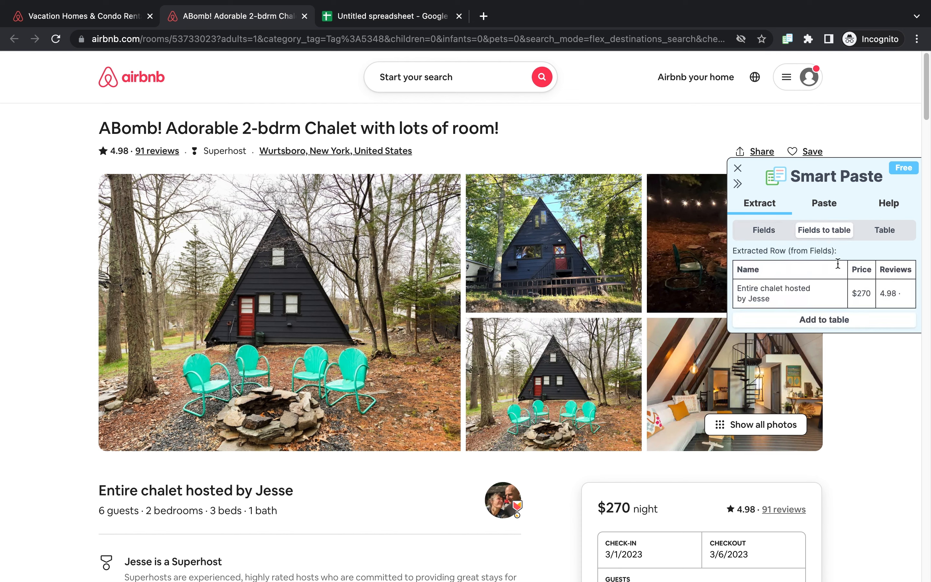
click(845, 322)
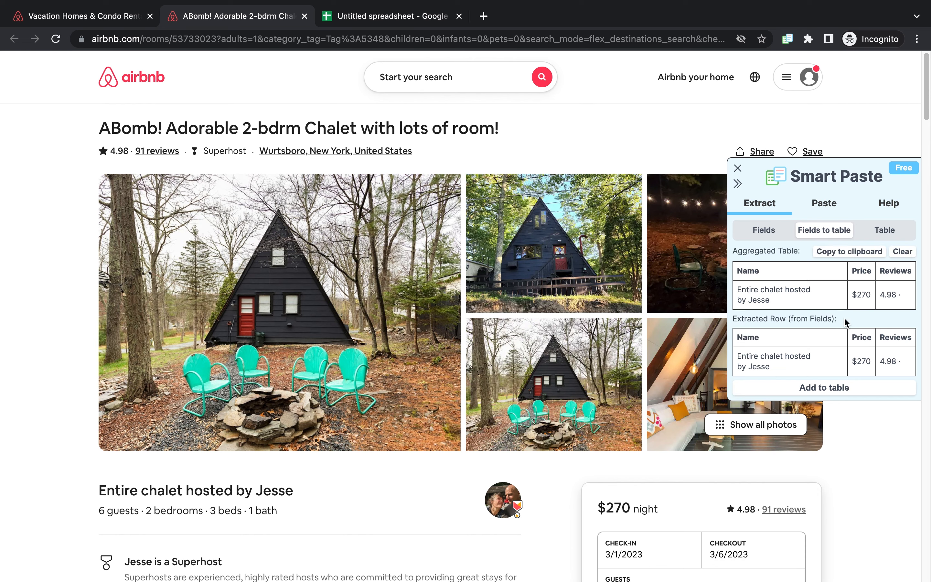
drag(737, 268, 901, 291)
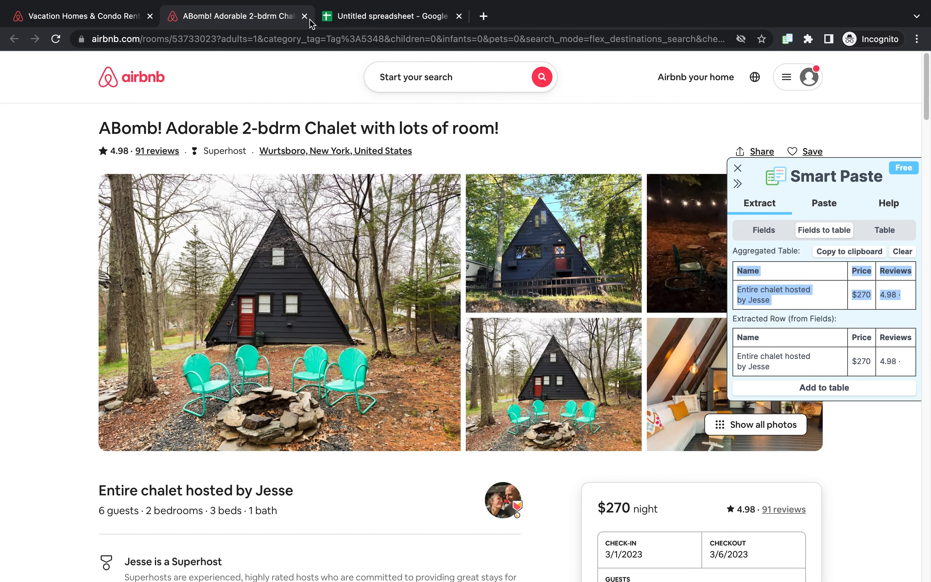
Step: Open the Riverhead, New York tiny home listing from the search results tab
click(85, 15)
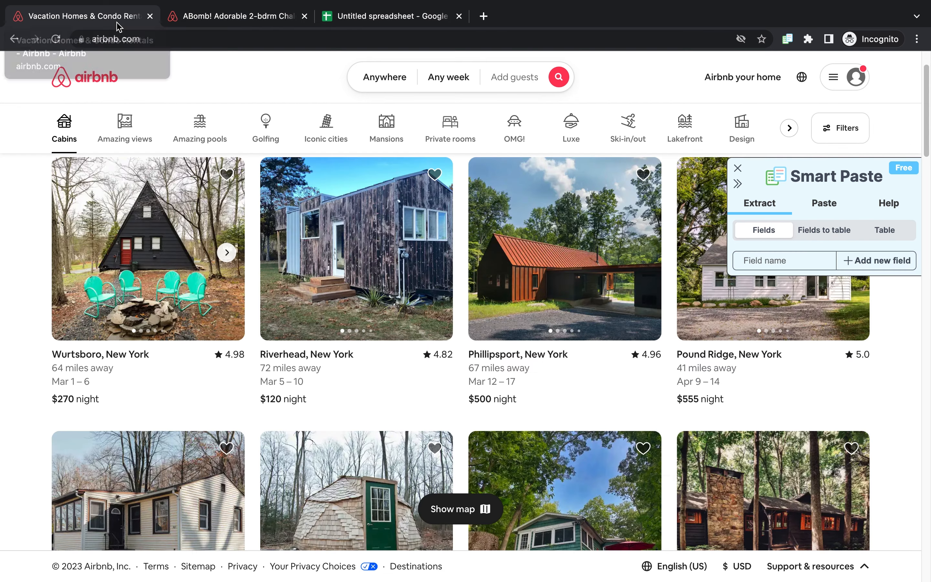
click(326, 202)
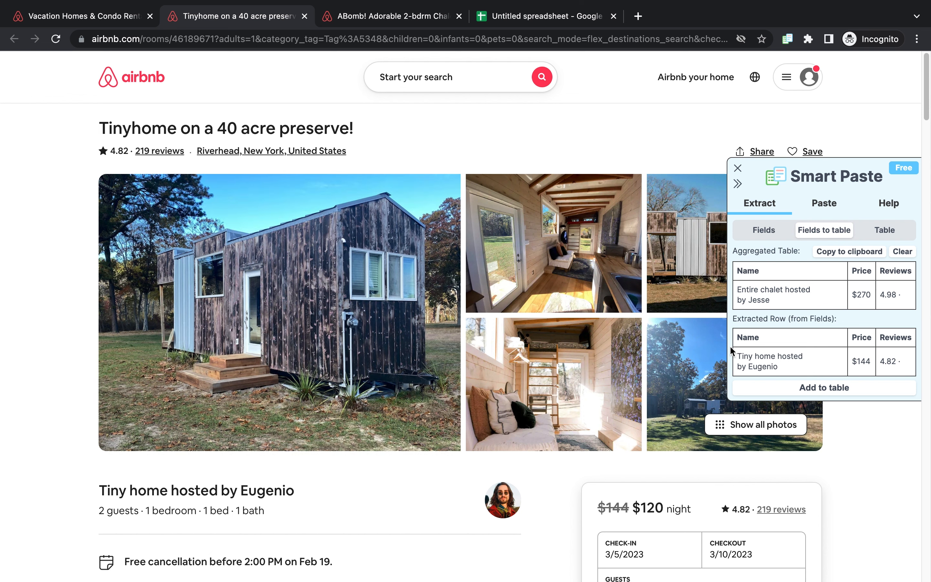
Step: Add the tiny home's extracted name, price and reviews row to the aggregated table
drag(733, 333, 905, 368)
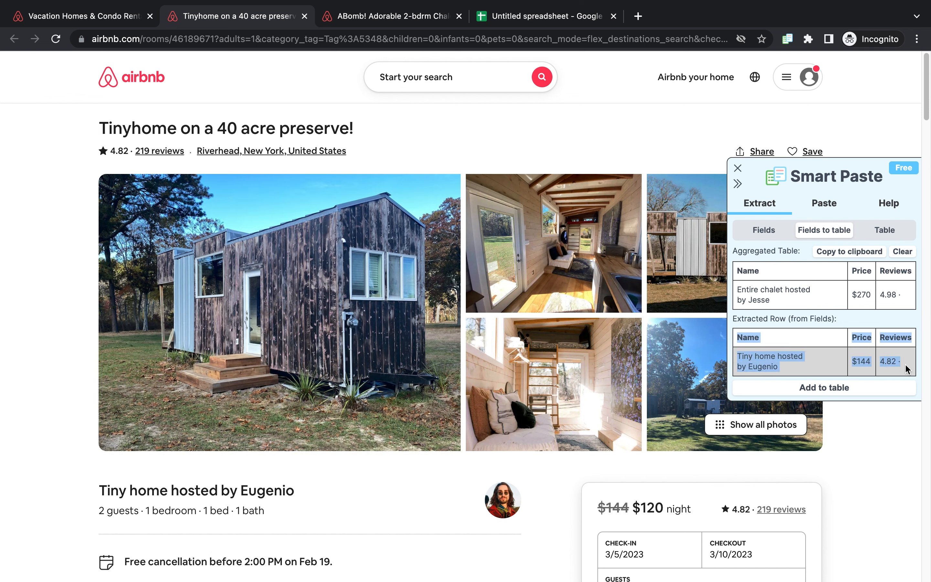
click(774, 364)
drag(779, 366, 737, 353)
drag(872, 365, 856, 362)
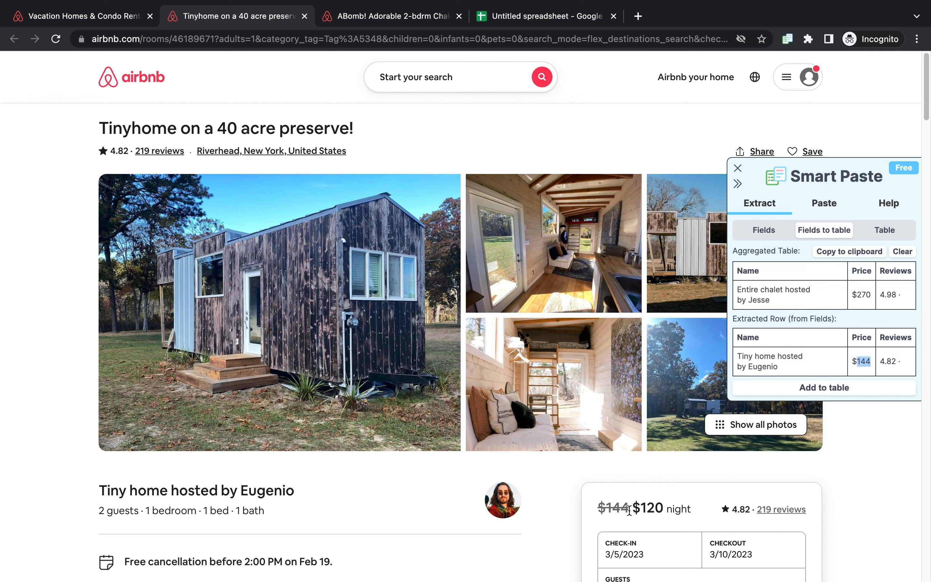
drag(629, 511, 587, 506)
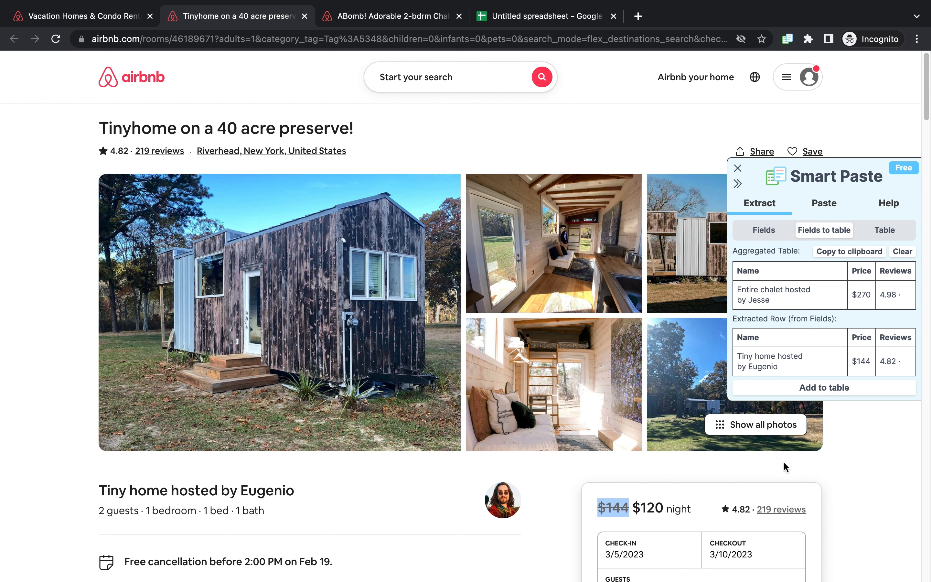
drag(899, 363, 864, 363)
click(882, 364)
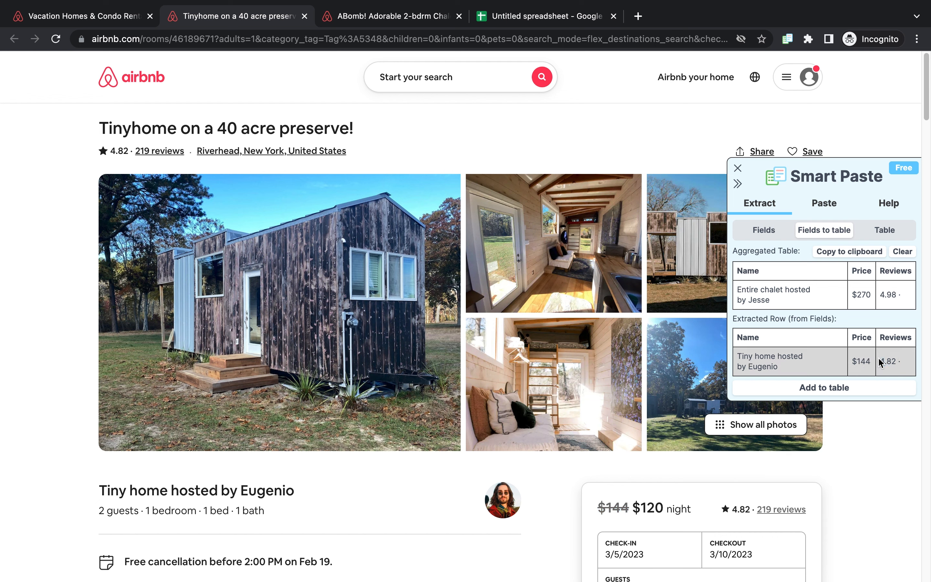
click(844, 393)
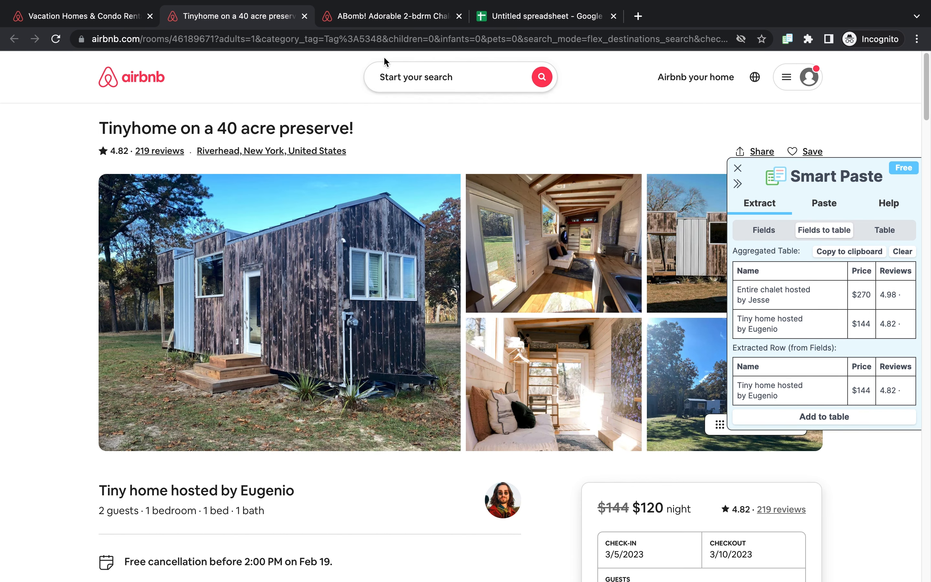
Step: Open the Phillipsport, New York cabin listing from the search results and add its extracted row to the aggregated table
scroll(435, 310, down, 8)
scroll(434, 307, up, 2)
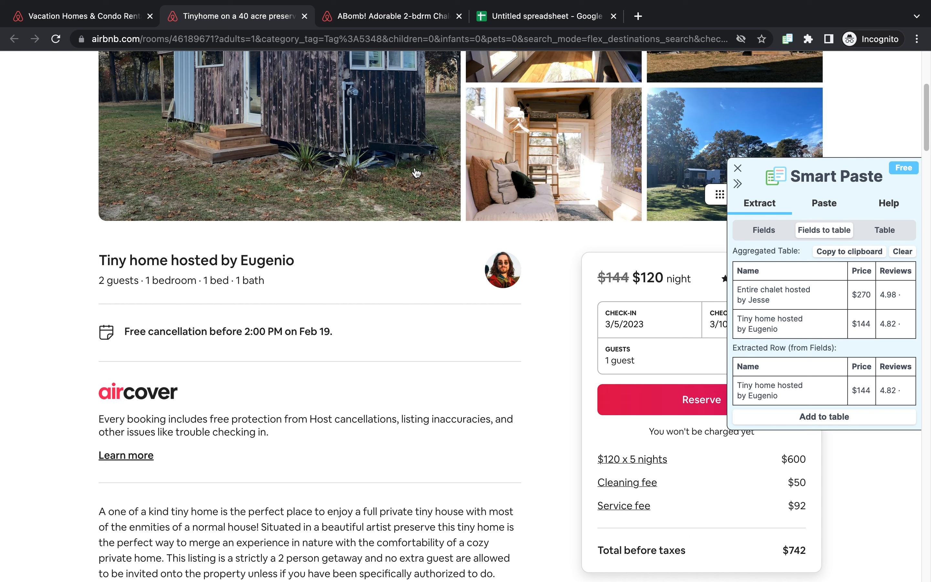
click(118, 22)
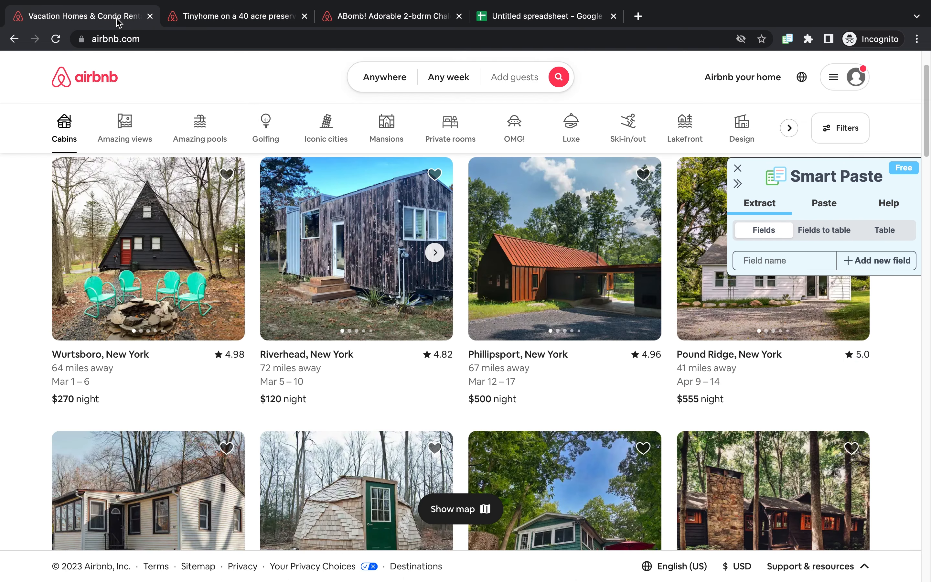
click(558, 295)
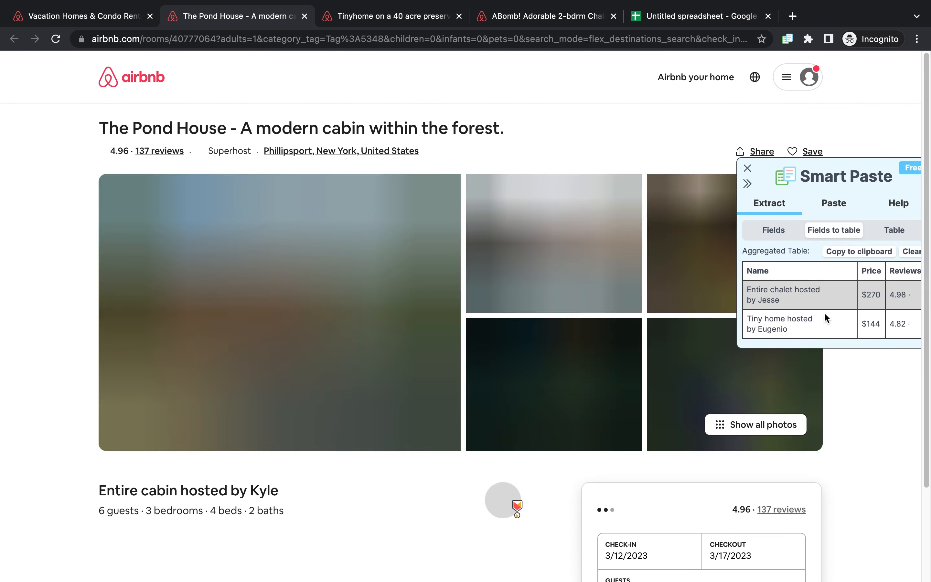
click(870, 408)
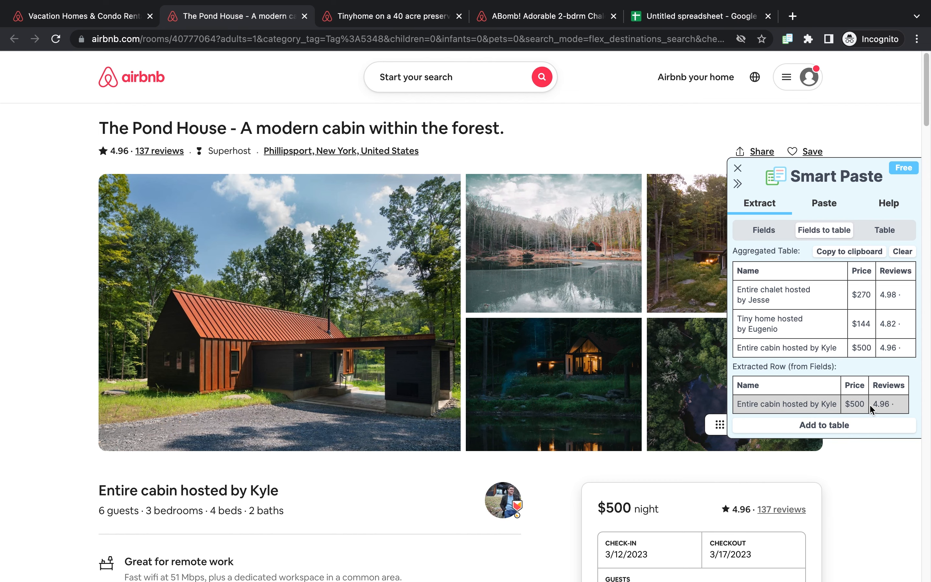
Step: Open the Pound Ridge, New York guesthouse listing from the search results and add its extracted row to the aggregated table
click(117, 22)
click(737, 317)
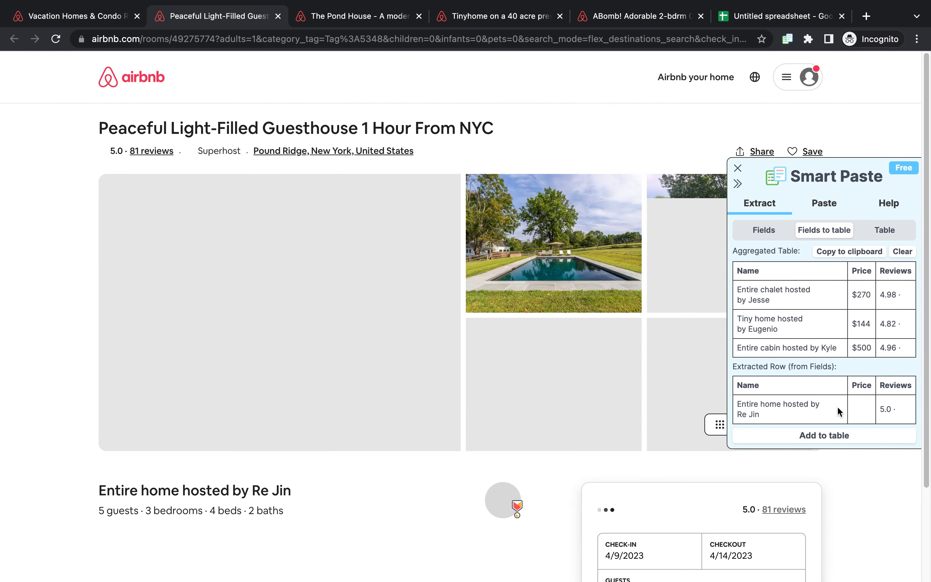
click(835, 436)
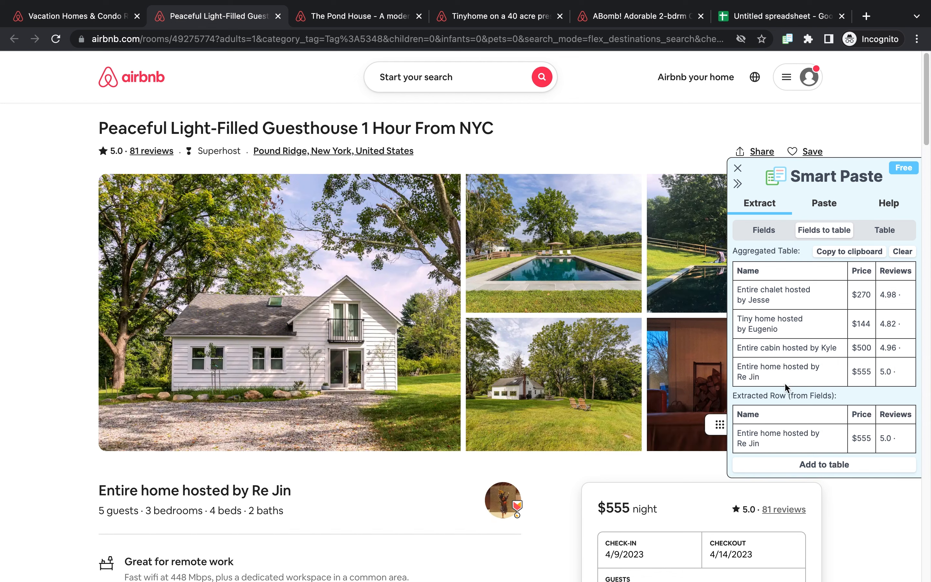
Step: Select the aggregated table and copy it to the clipboard
drag(735, 271, 901, 379)
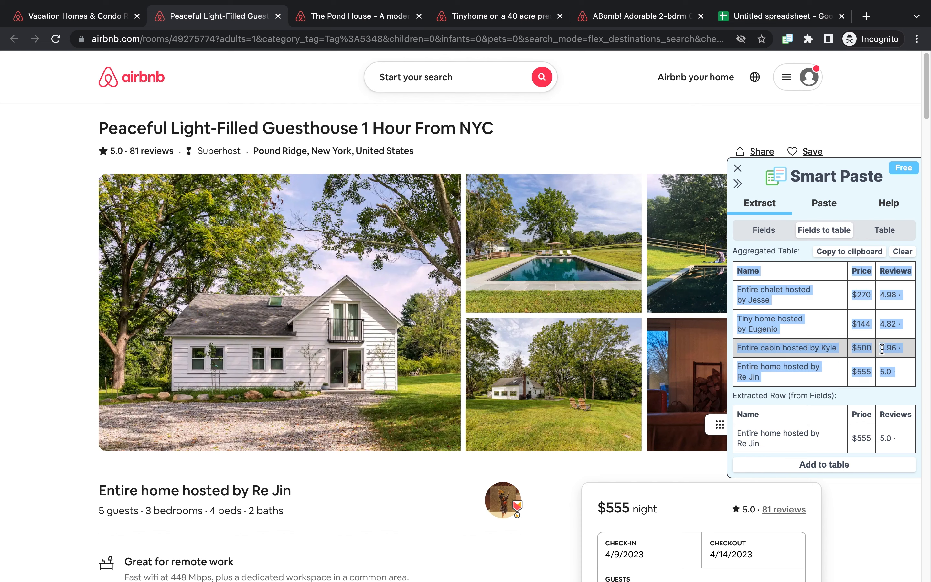
click(797, 279)
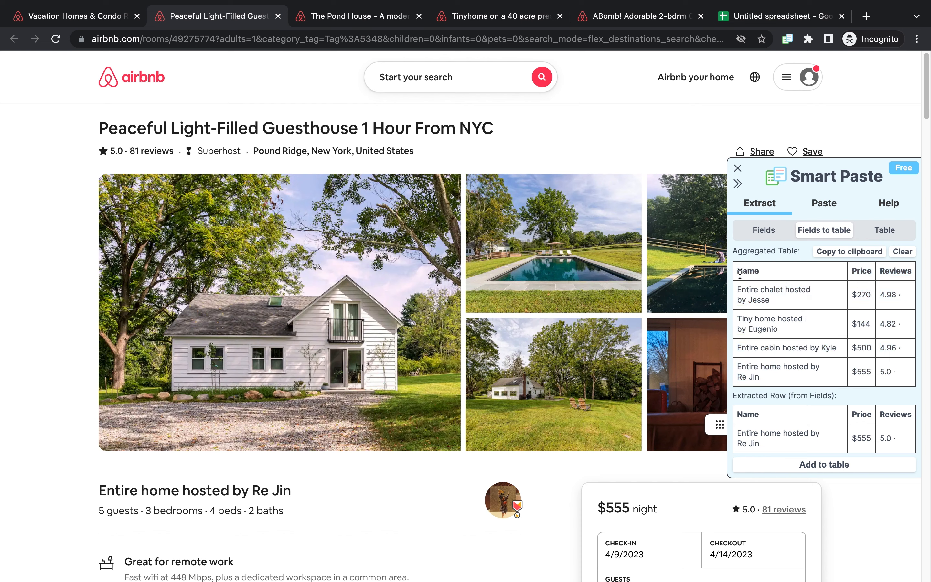
drag(739, 271, 902, 373)
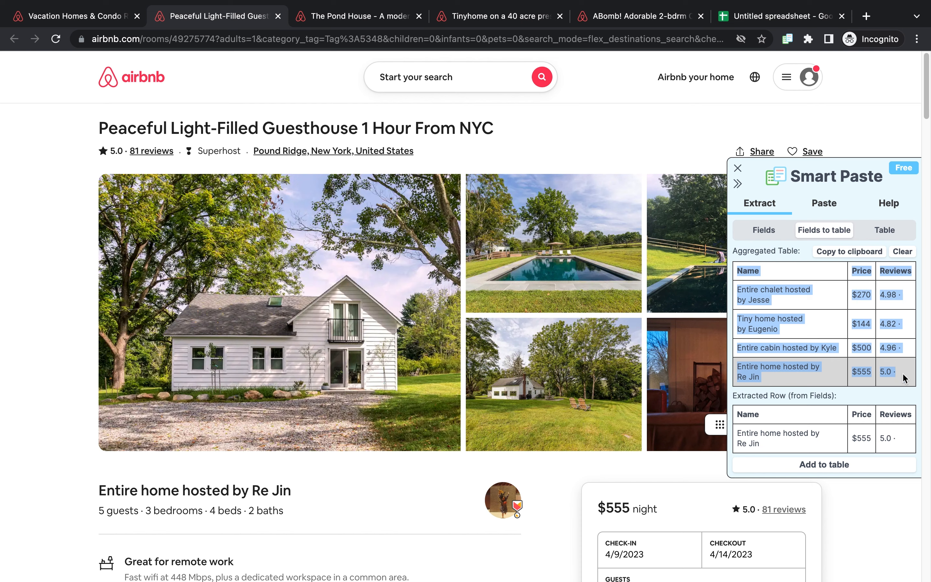
click(853, 253)
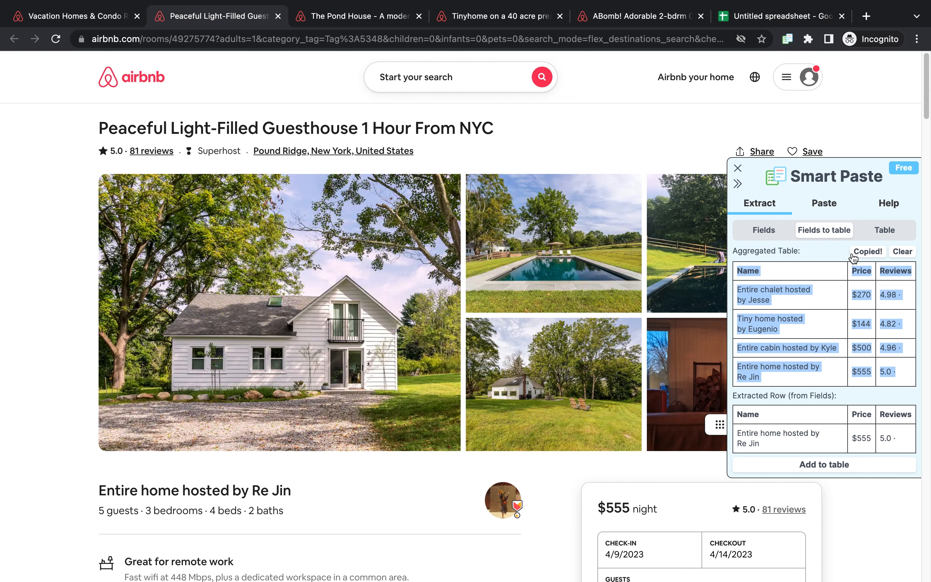
Step: Switch to the spreadsheet and paste the aggregated table starting at cell A1
click(778, 17)
click(143, 210)
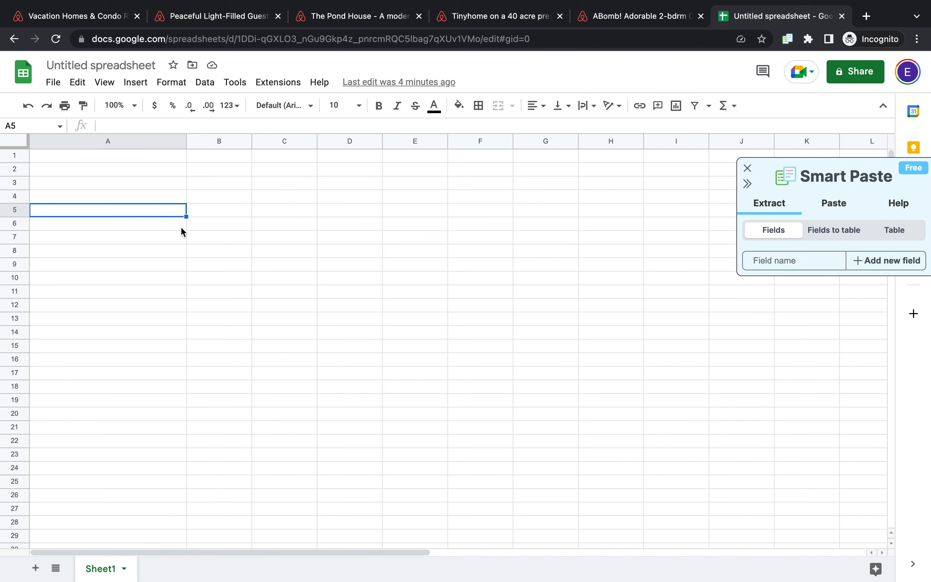
click(150, 158)
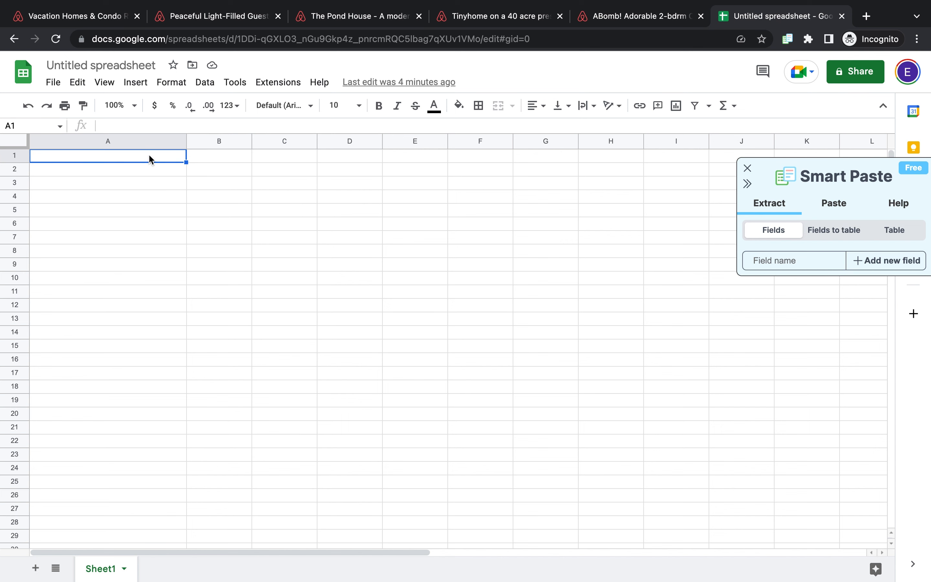
key(super+v)
click(369, 195)
click(172, 160)
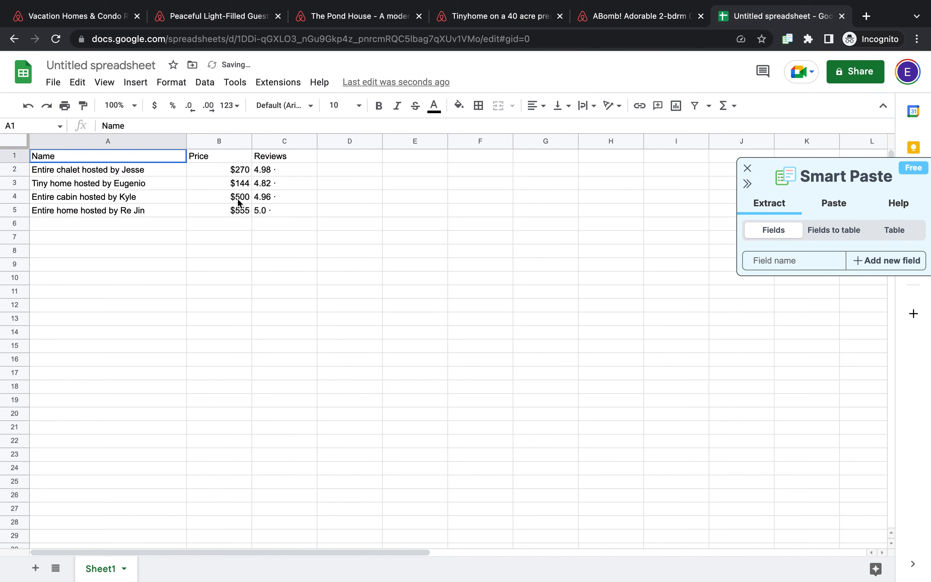
shift+click(291, 210)
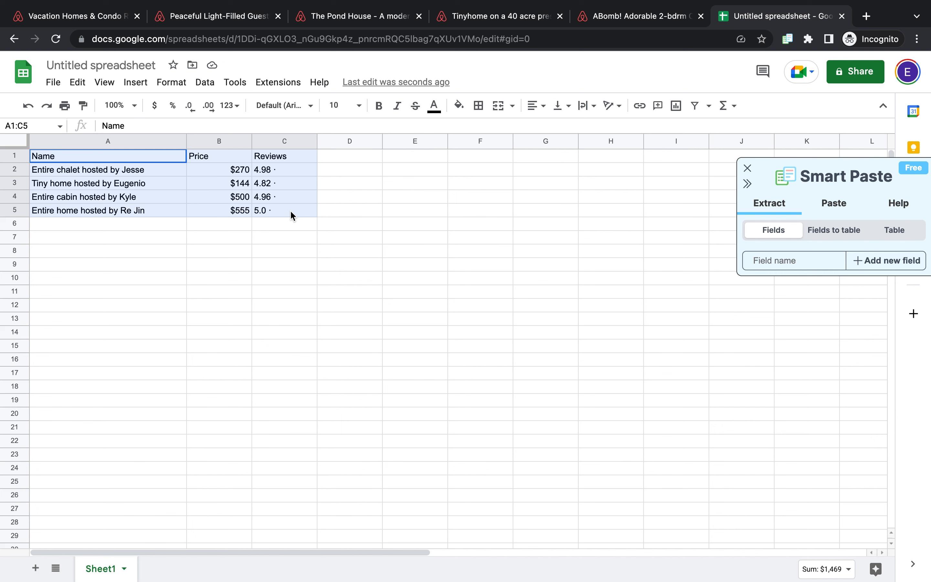
click(137, 183)
drag(76, 156, 279, 218)
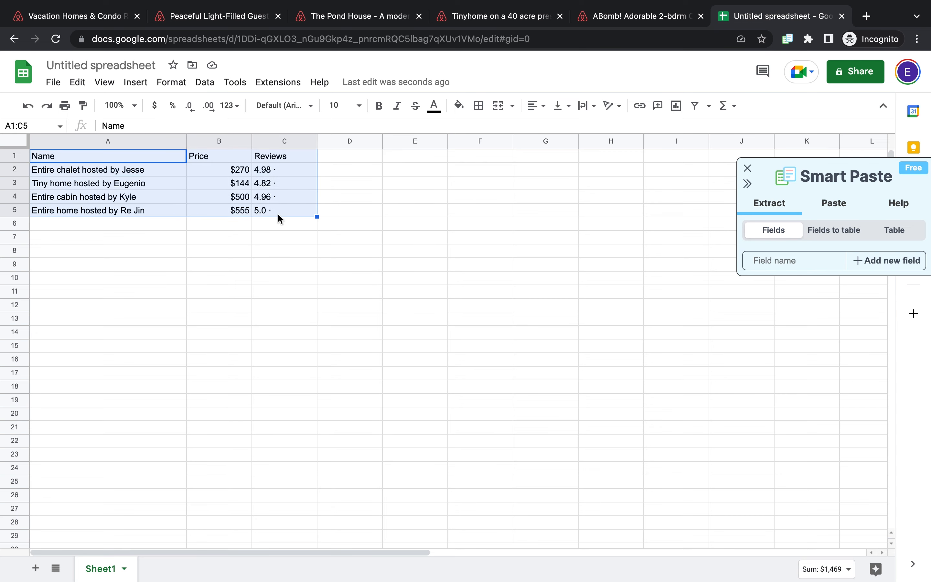
click(534, 212)
Step: Return to the guesthouse listing and clear the aggregated table in the Smart Paste panel
click(115, 18)
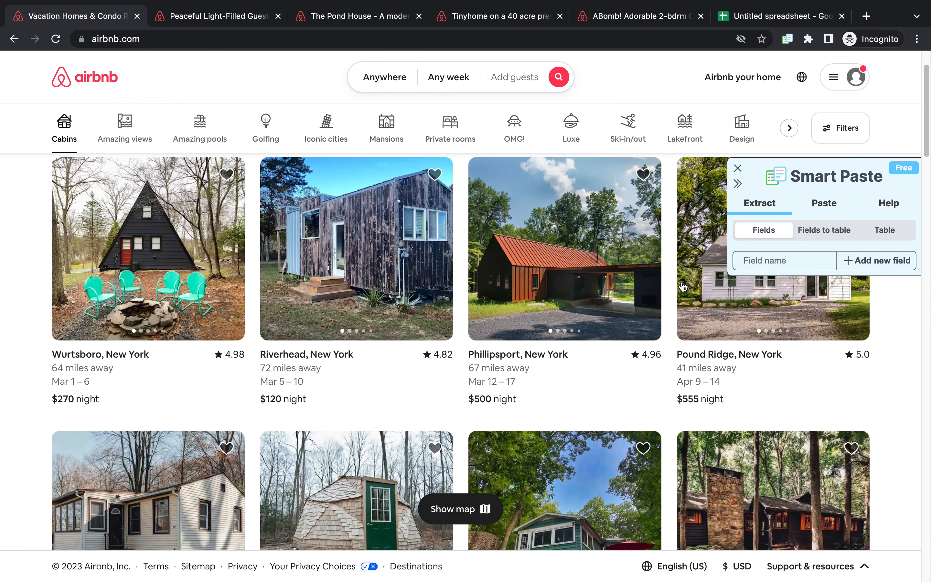
click(251, 17)
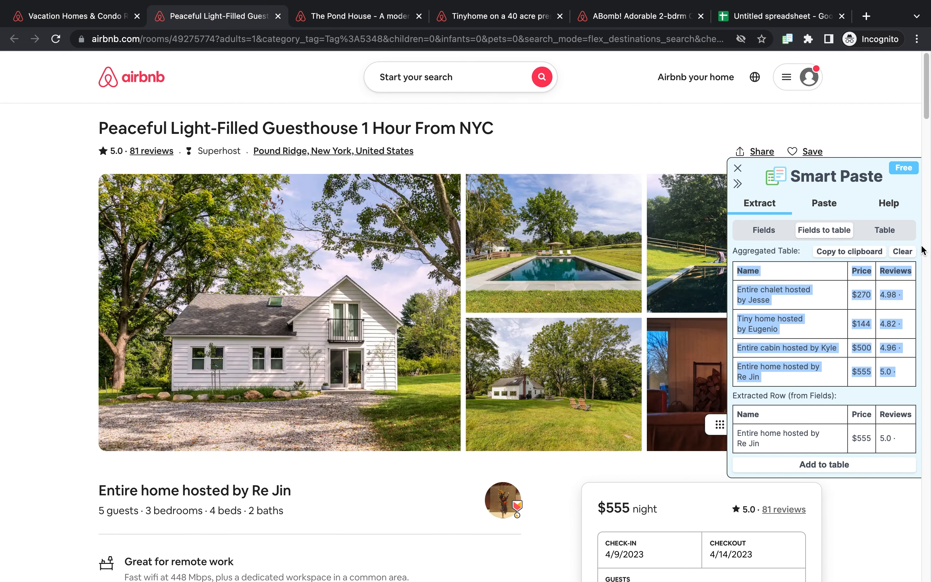
click(917, 297)
click(906, 254)
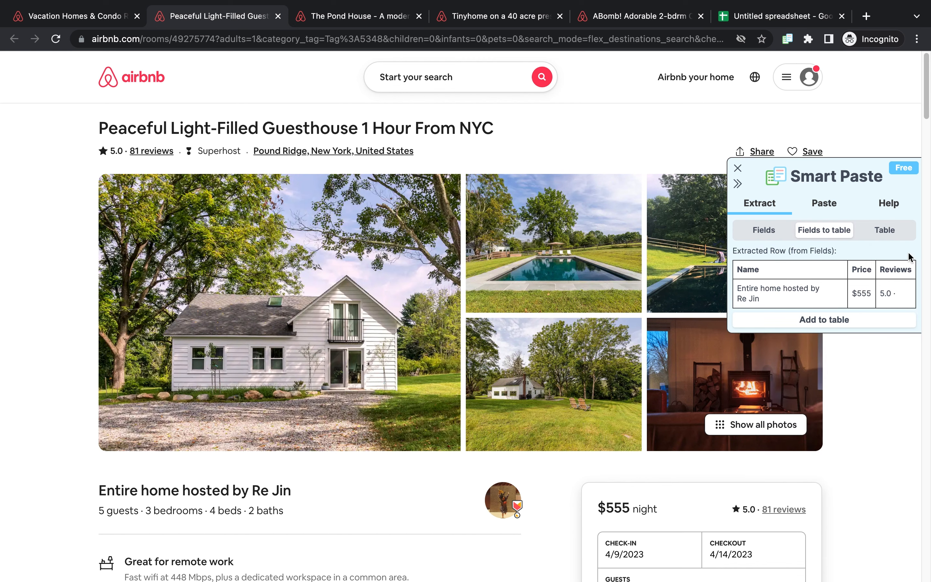